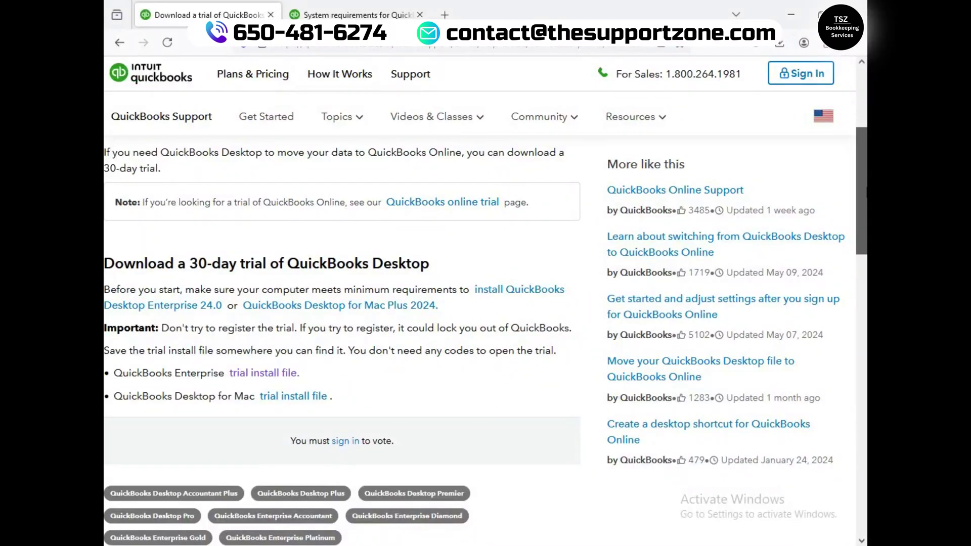
- Download QuickBooksEnterprise24Trial.exe from the trial link, set it to open when done, and retry it
{"action": "left_click_drag", "start_coordinate": [863, 141], "coordinate": [866, 178]}
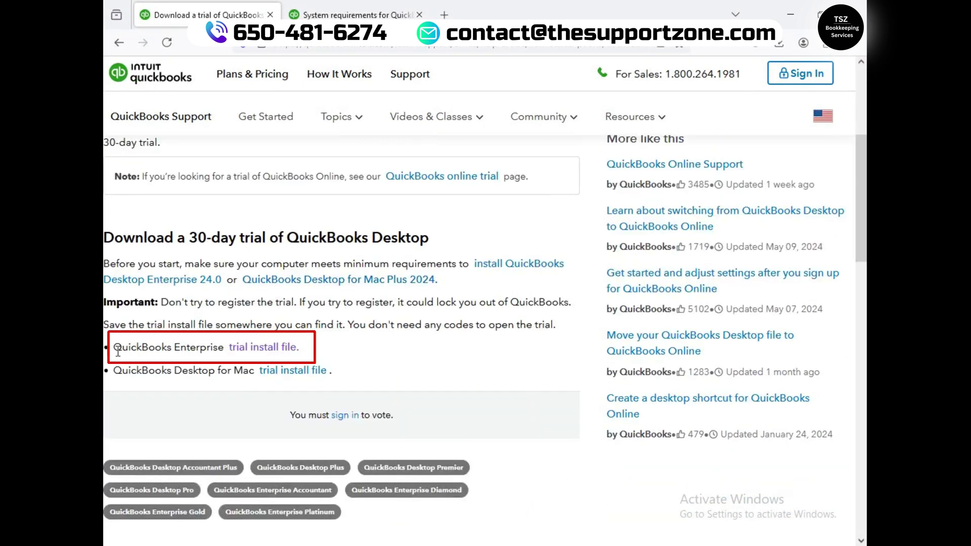
{"action": "left_click", "coordinate": [256, 354]}
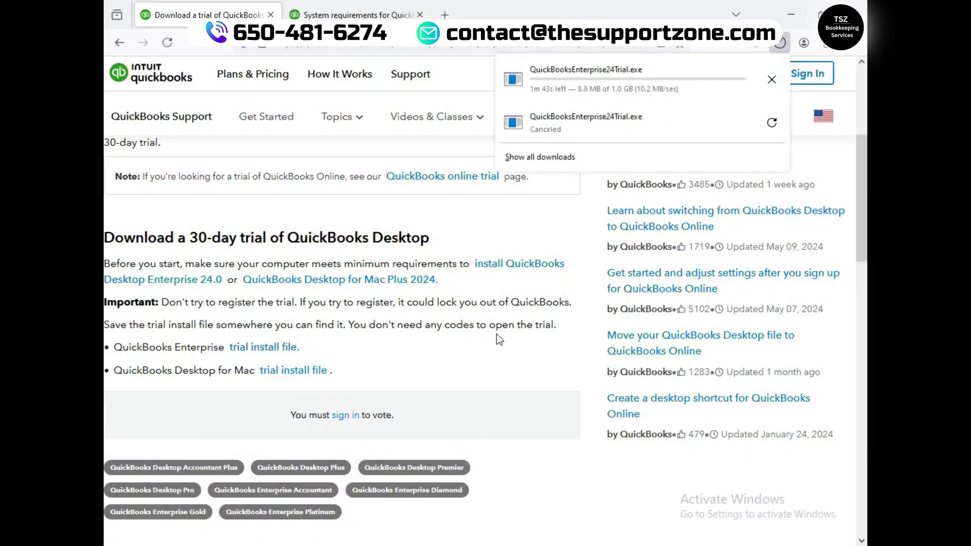
{"action": "left_click", "coordinate": [567, 84]}
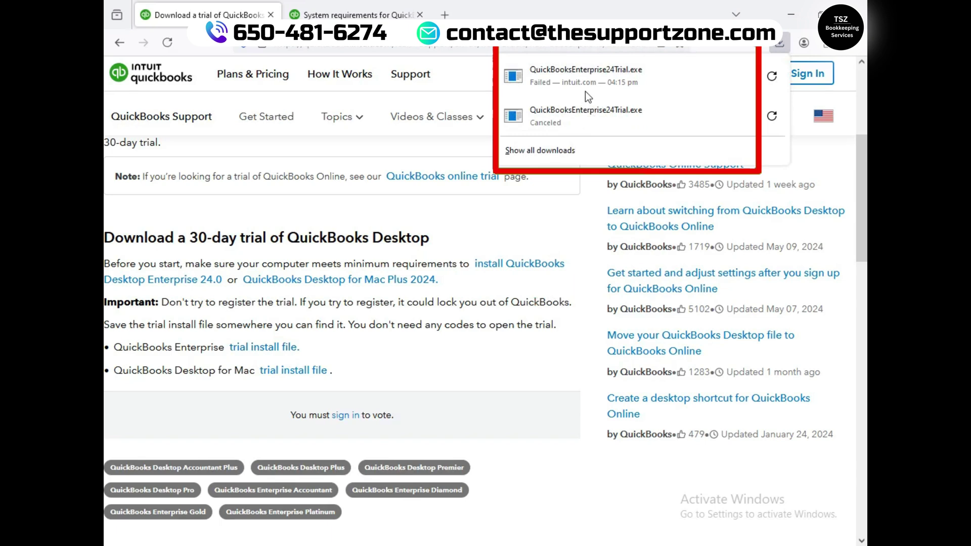
{"action": "left_click", "coordinate": [772, 116]}
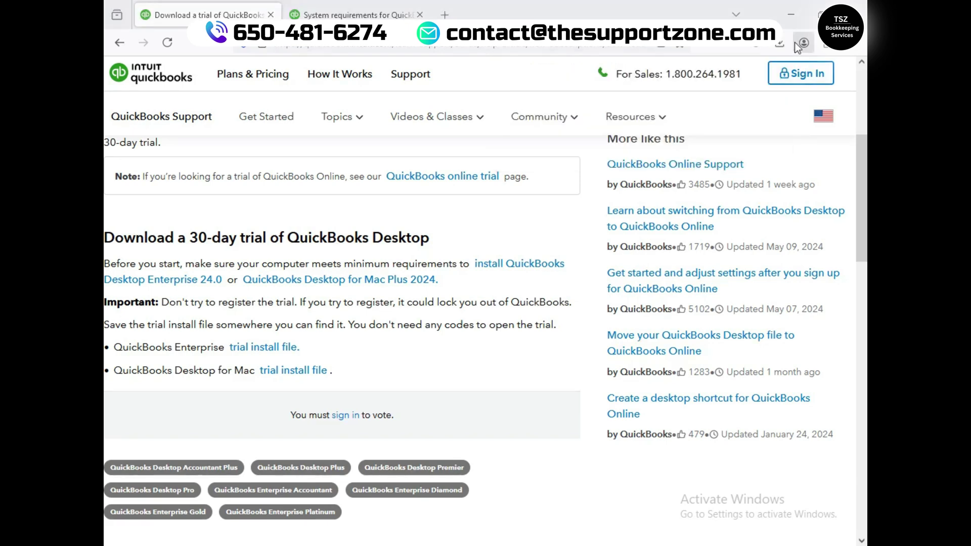
- Run the completed QuickBooksEnterprise24Trial.exe from the downloads list and minimize the browser
{"action": "left_click", "coordinate": [778, 44]}
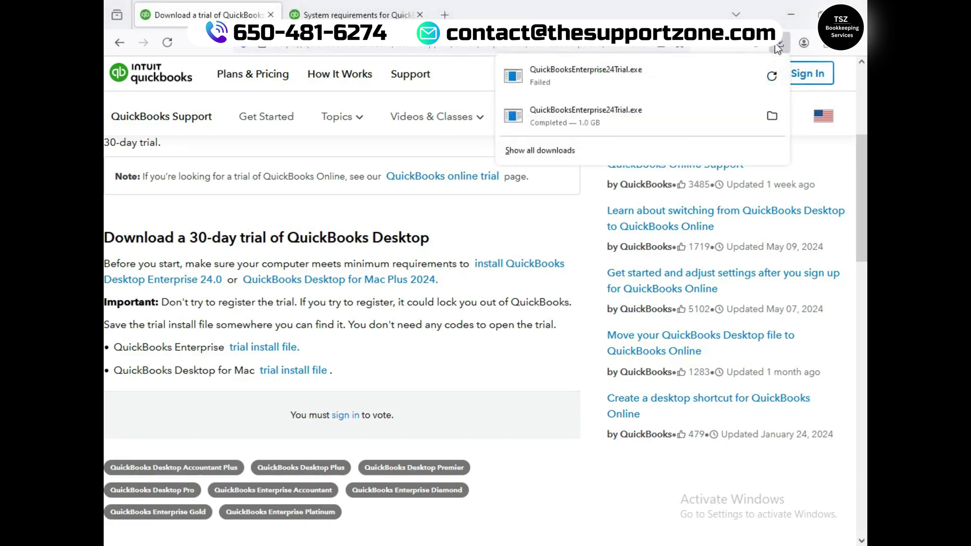
{"action": "left_click", "coordinate": [614, 124]}
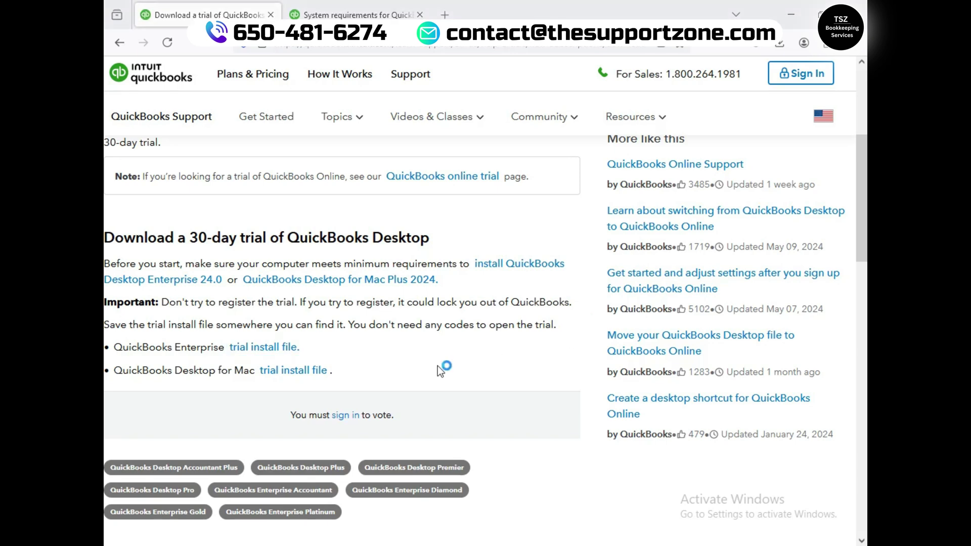
{"action": "left_click", "coordinate": [789, 13]}
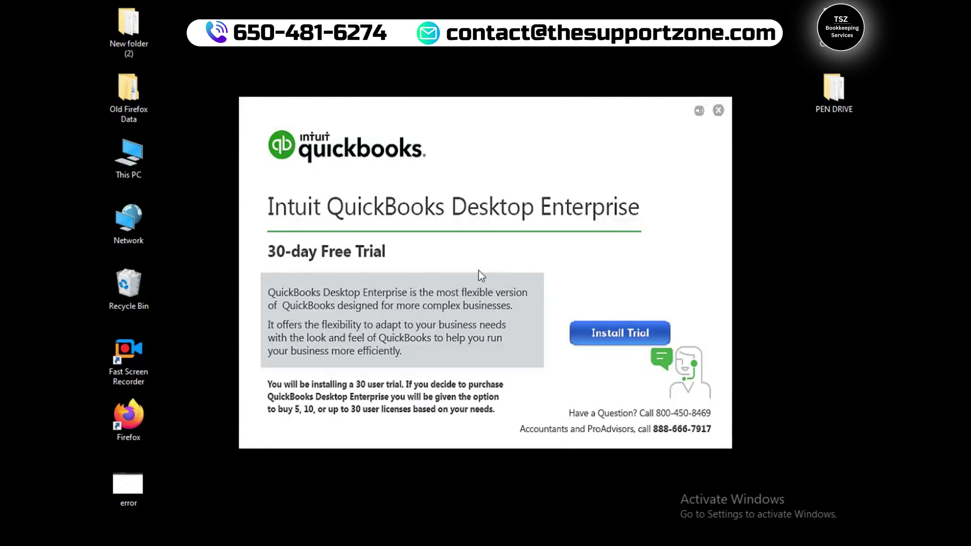
- Start the 30-day trial install, dismiss the volume popup, and accept the License Agreement terms
{"action": "left_click", "coordinate": [611, 339]}
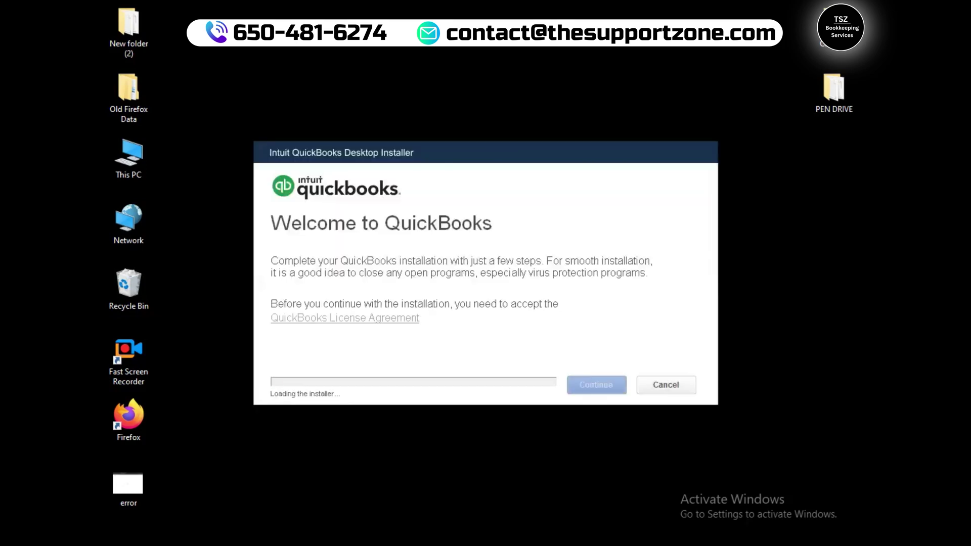
{"action": "left_click", "coordinate": [659, 542]}
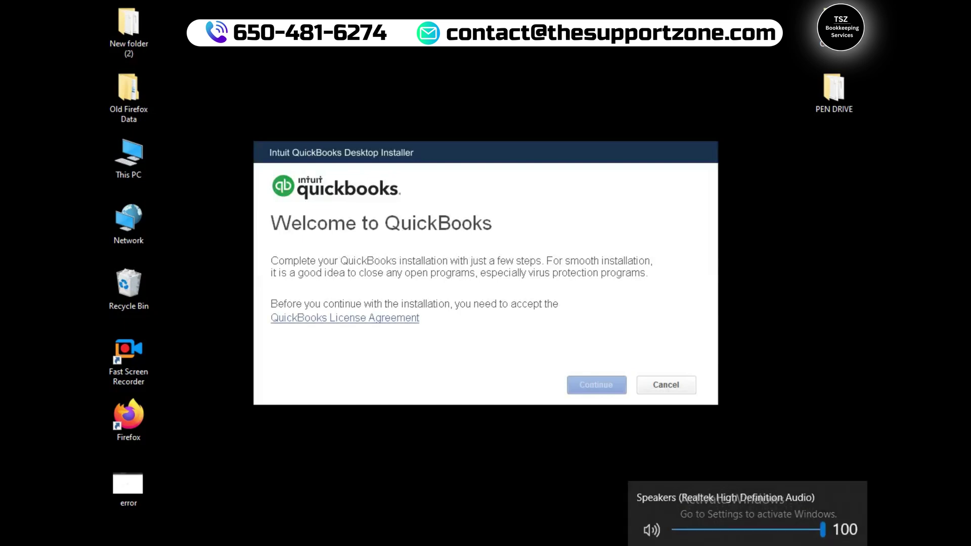
{"action": "left_click", "coordinate": [793, 419]}
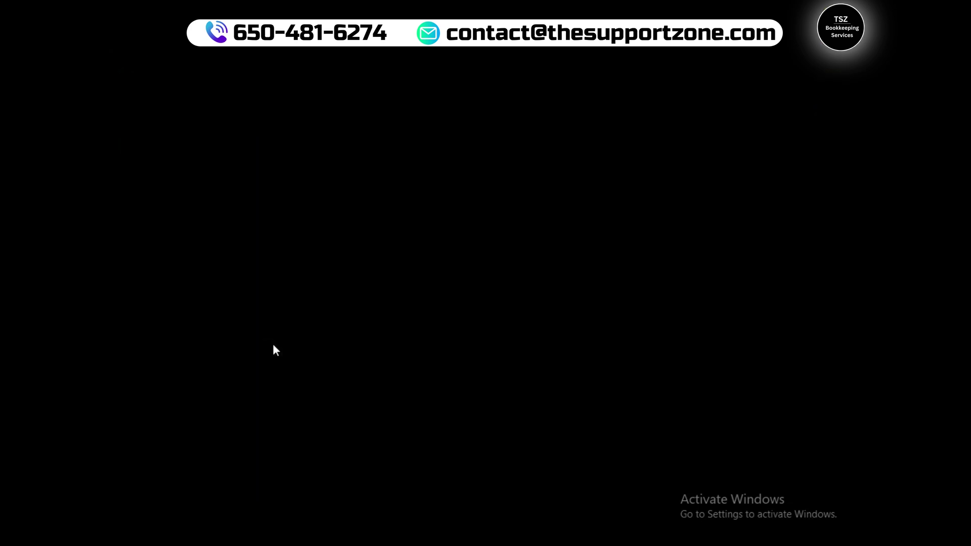
{"action": "left_click", "coordinate": [275, 344]}
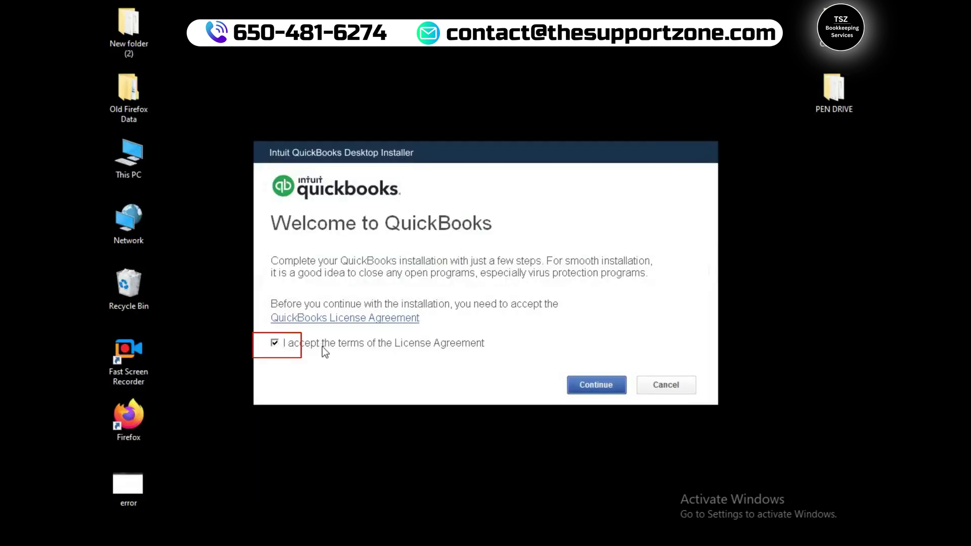
{"action": "left_click", "coordinate": [609, 386]}
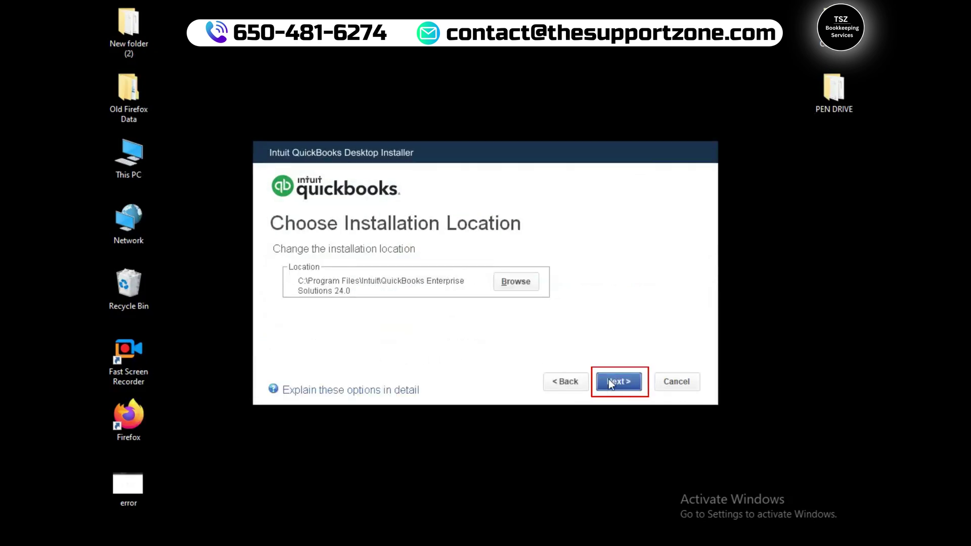
- Install Enterprise Solutions 24.0 to C:\Program Files\Intuit\QuickBooks Enterprise Solutions 24.0
{"action": "left_click", "coordinate": [609, 382]}
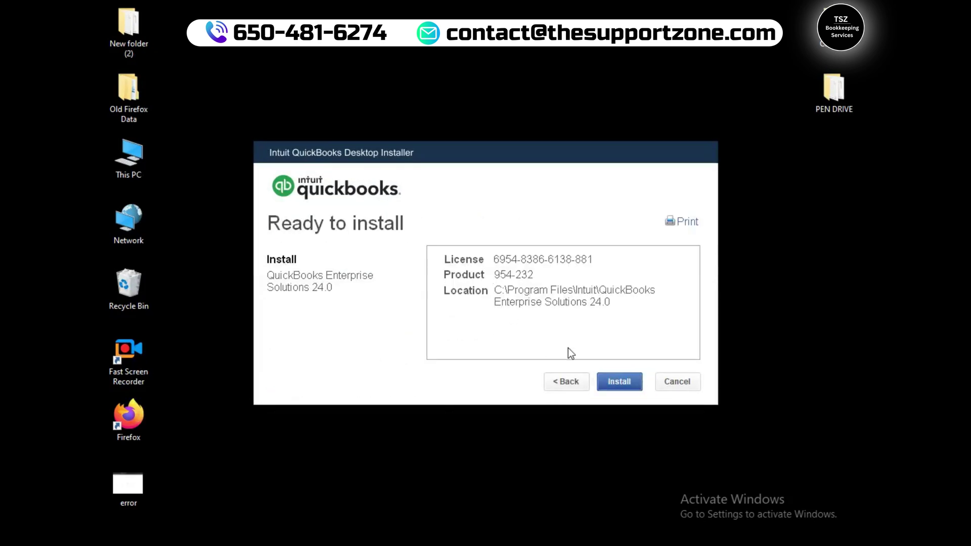
{"action": "left_click", "coordinate": [620, 382]}
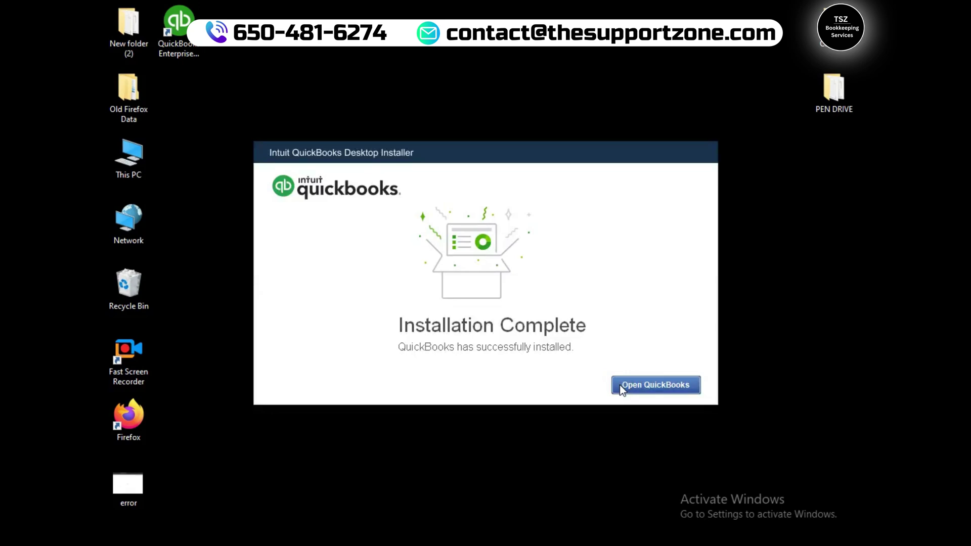
- Launch QuickBooks Enterprise from the finished installer and from its desktop shortcut
{"action": "left_click", "coordinate": [651, 387]}
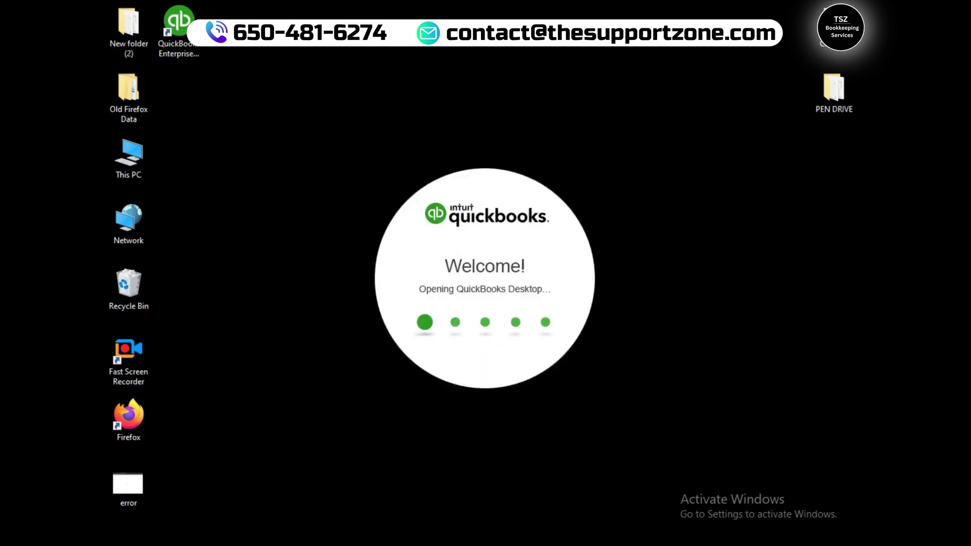
{"action": "left_click", "coordinate": [185, 29]}
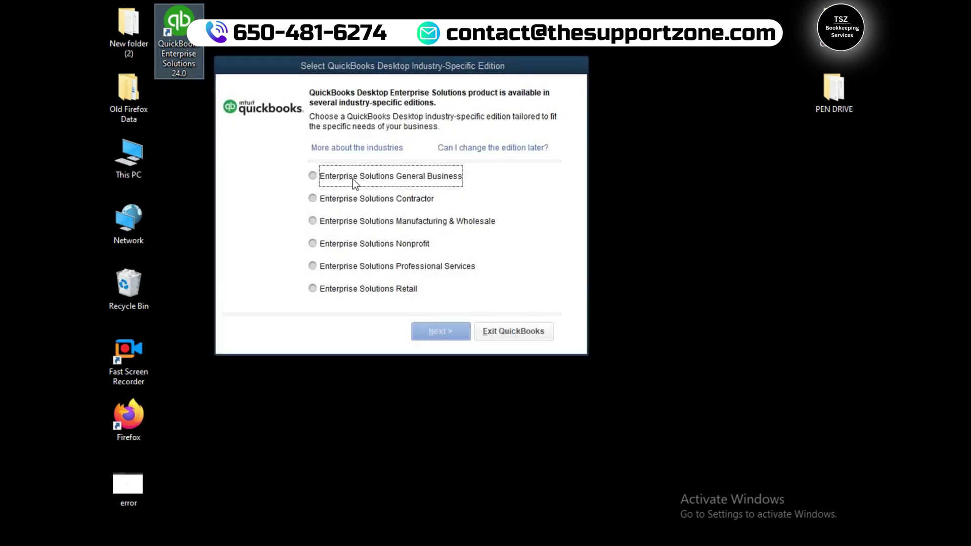
- Choose the Enterprise Solutions General Business edition and finish the reconfiguration
{"action": "left_click", "coordinate": [353, 179]}
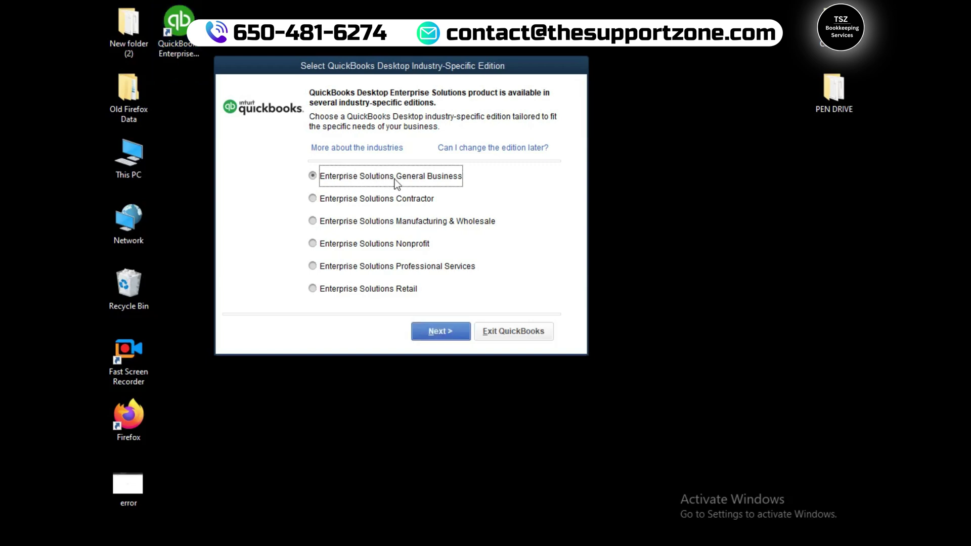
{"action": "left_click", "coordinate": [441, 331]}
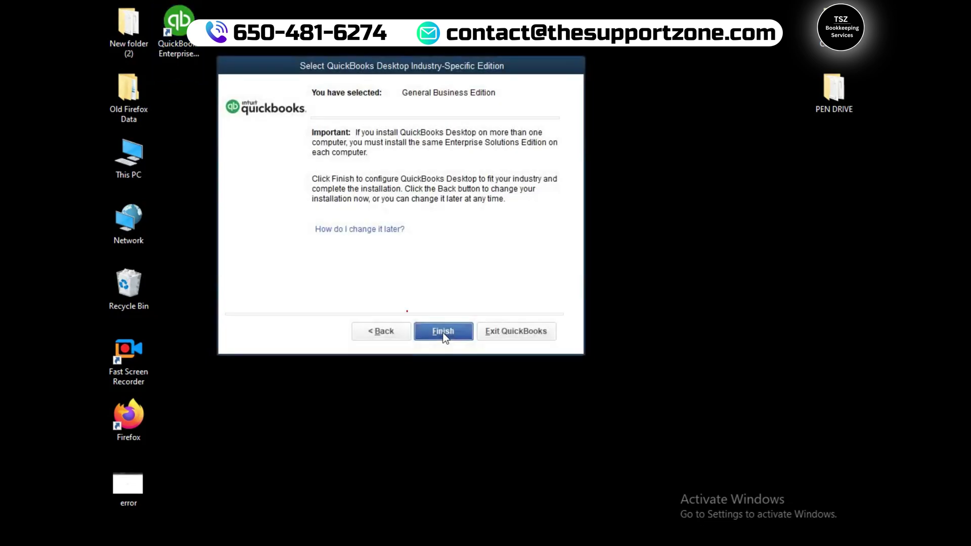
{"action": "left_click", "coordinate": [442, 332]}
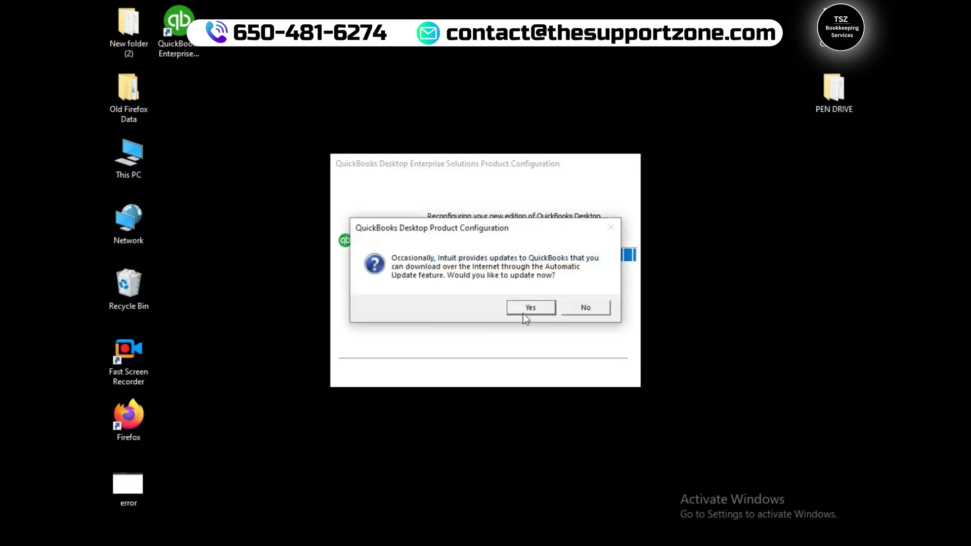
- Agree to download QuickBooks updates now and wait for the trial start page
{"action": "left_click", "coordinate": [526, 309]}
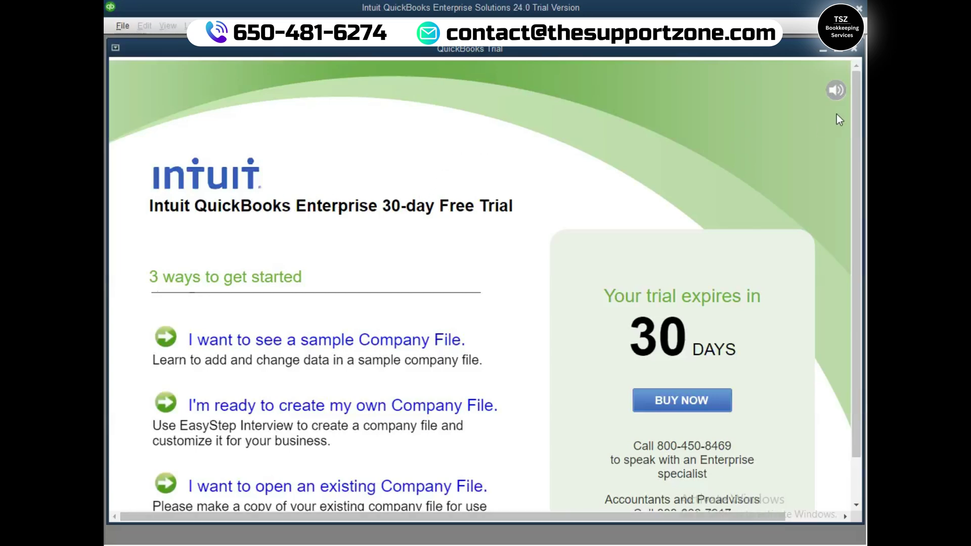
{"action": "left_click_drag", "start_coordinate": [857, 124], "coordinate": [857, 189]}
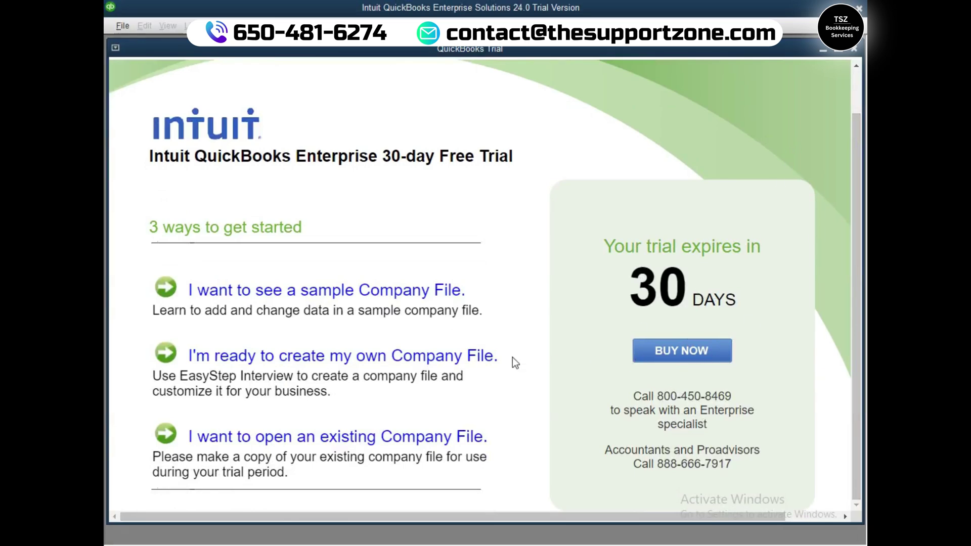
- Close the trial window and dismiss the two 'Can't Open QuickBooks' errors from relaunch attempts
{"action": "left_click", "coordinate": [854, 53]}
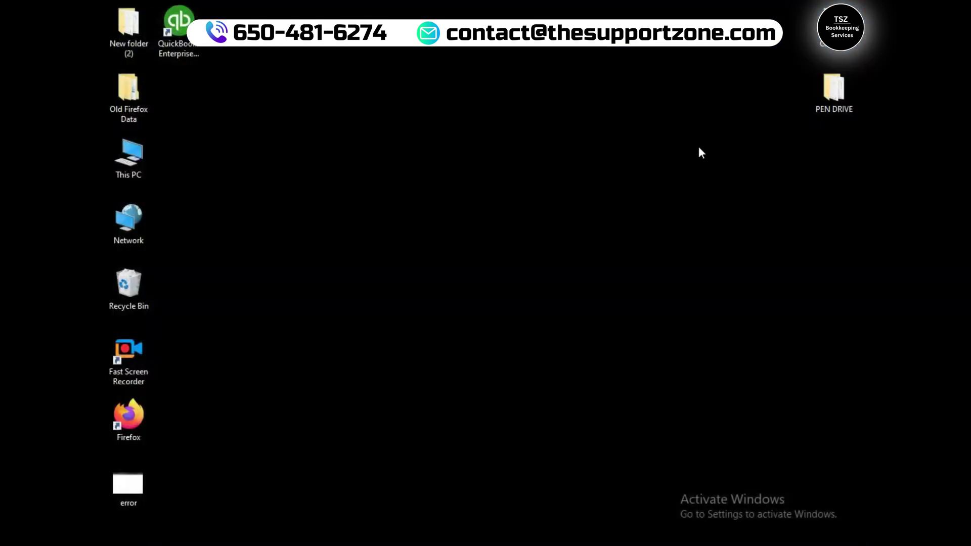
{"action": "double_click", "coordinate": [183, 38]}
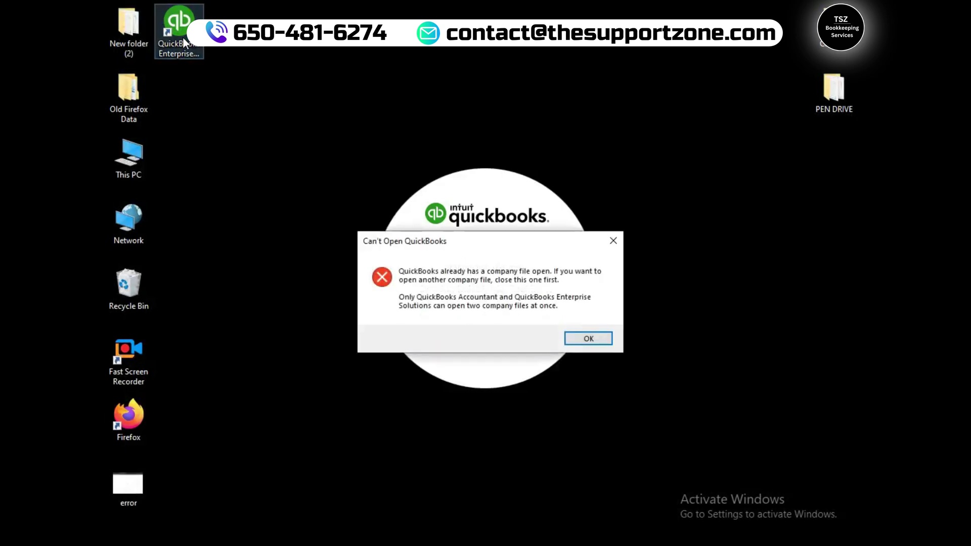
{"action": "left_click", "coordinate": [599, 340]}
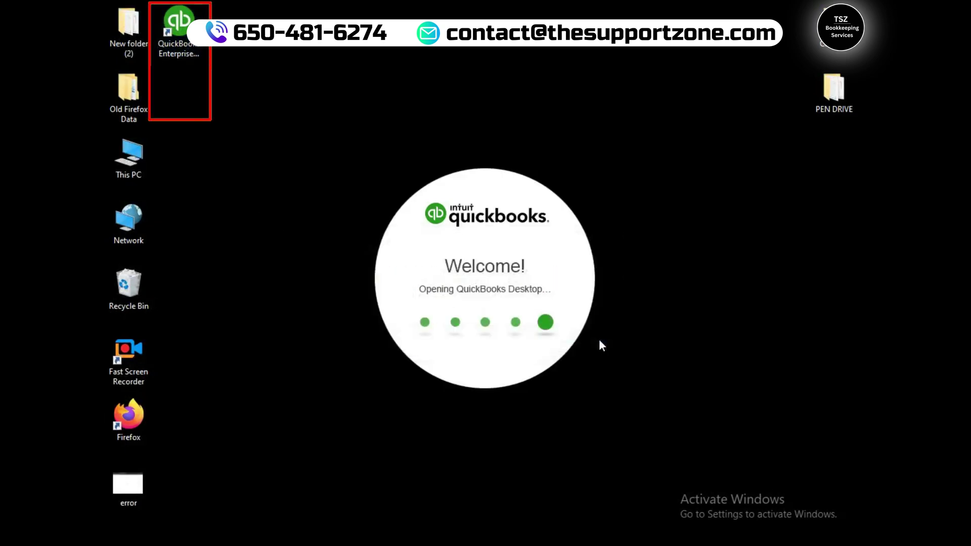
{"action": "double_click", "coordinate": [181, 46]}
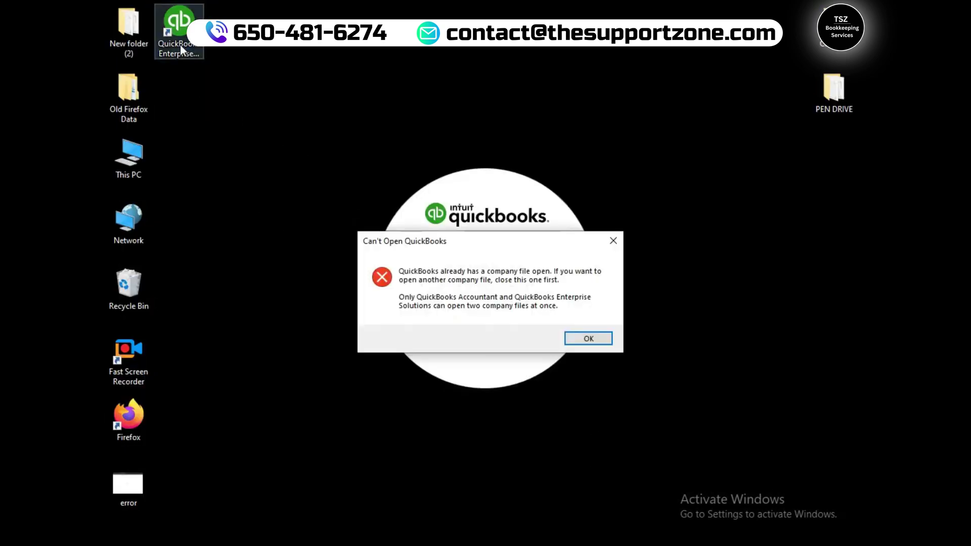
{"action": "left_click", "coordinate": [601, 341]}
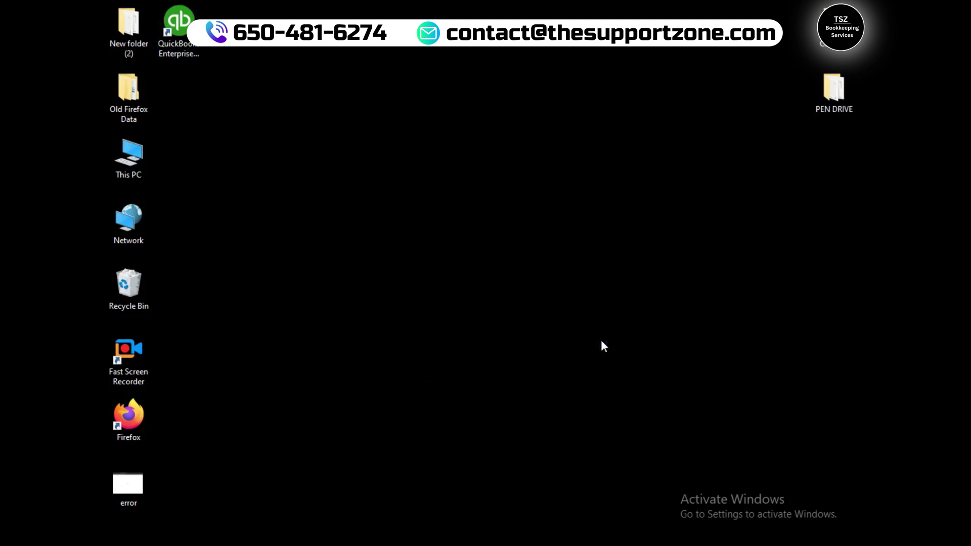
- Open Task Manager with Ctrl+Shift+Esc and end the lingering 82.1 MB QuickBooks process
{"action": "key", "text": "ctrl+shift+Escape"}
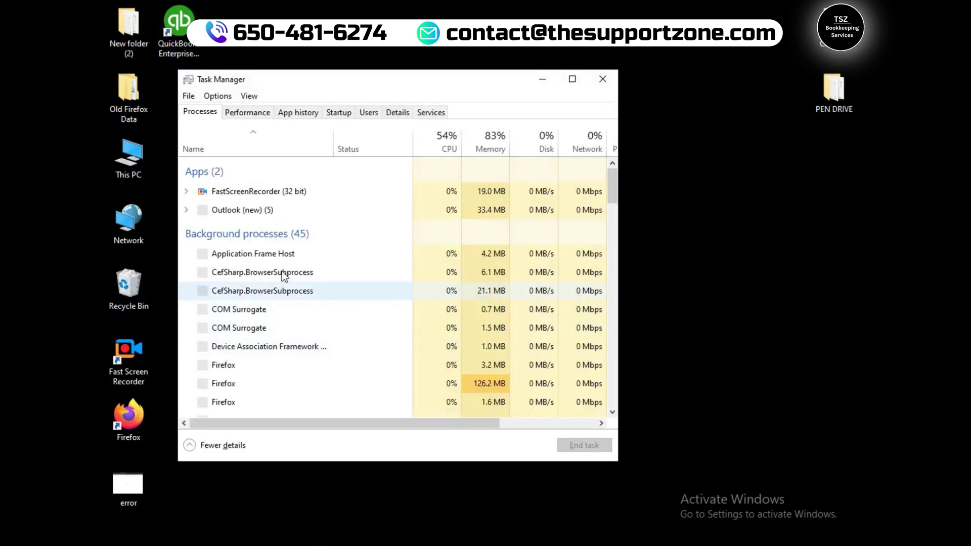
{"action": "scroll", "coordinate": [260, 342], "scroll_direction": "down", "scroll_amount": 10}
{"action": "left_click", "coordinate": [604, 408]}
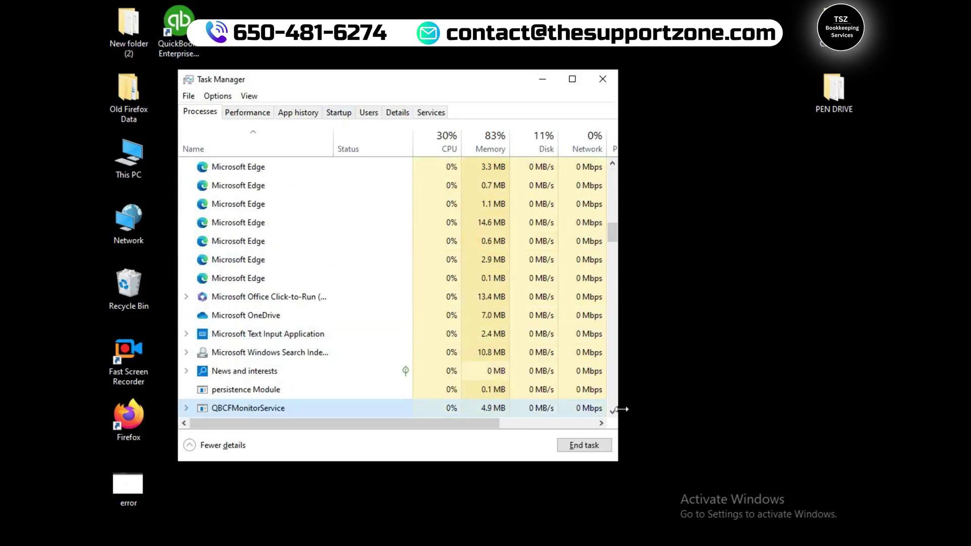
{"action": "left_click", "coordinate": [613, 411]}
{"action": "left_click", "coordinate": [613, 410]}
{"action": "left_click", "coordinate": [613, 411]}
{"action": "left_click", "coordinate": [613, 411]}
{"action": "left_click", "coordinate": [613, 411]}
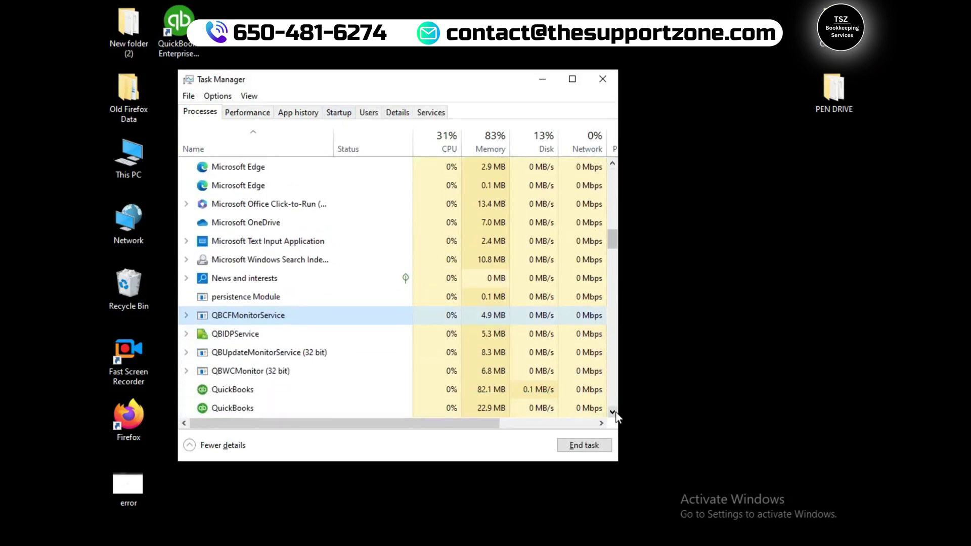
{"action": "scroll", "coordinate": [260, 383], "scroll_direction": "down", "scroll_amount": 1}
{"action": "left_click", "coordinate": [266, 348]}
{"action": "left_click", "coordinate": [584, 445]}
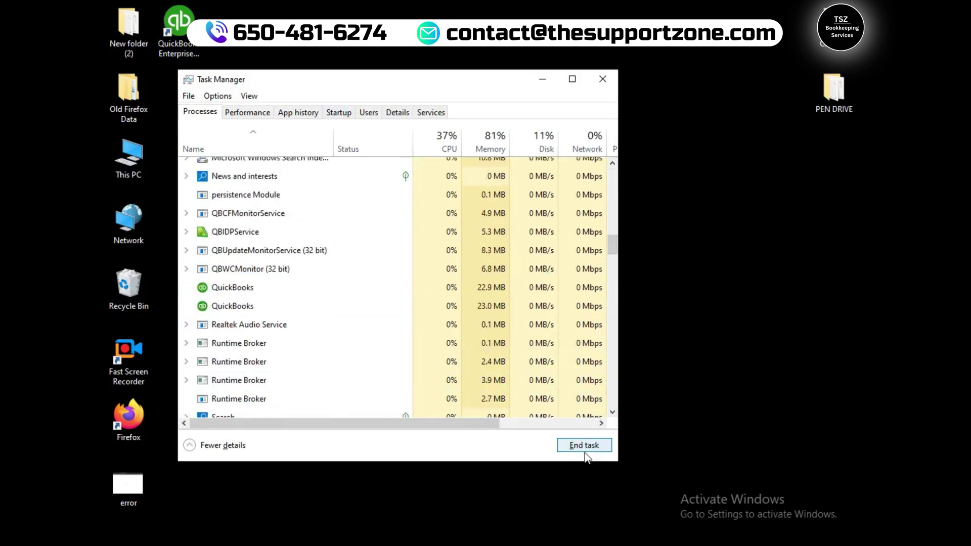
- End the two remaining QuickBooks processes
{"action": "left_click", "coordinate": [258, 288]}
{"action": "left_click", "coordinate": [577, 446]}
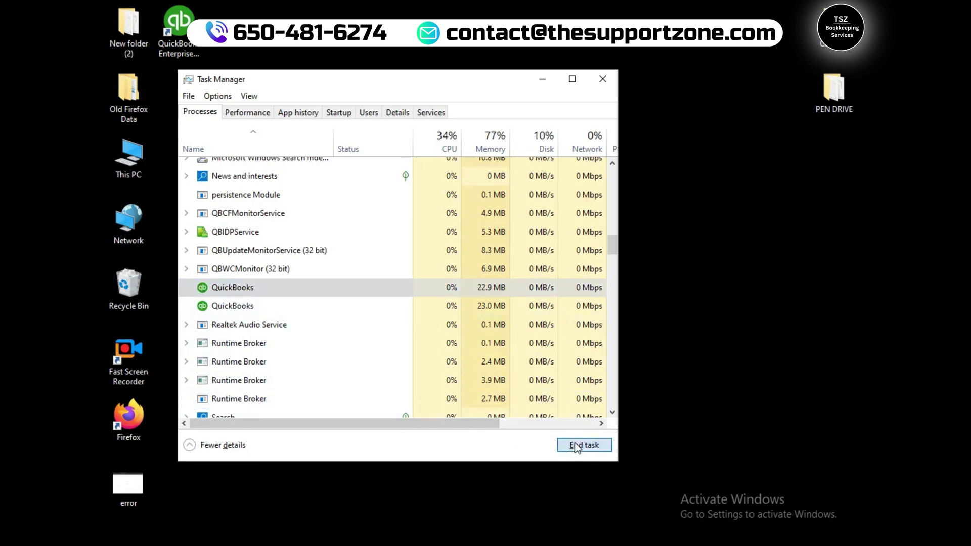
{"action": "left_click", "coordinate": [284, 294]}
{"action": "left_click", "coordinate": [602, 446]}
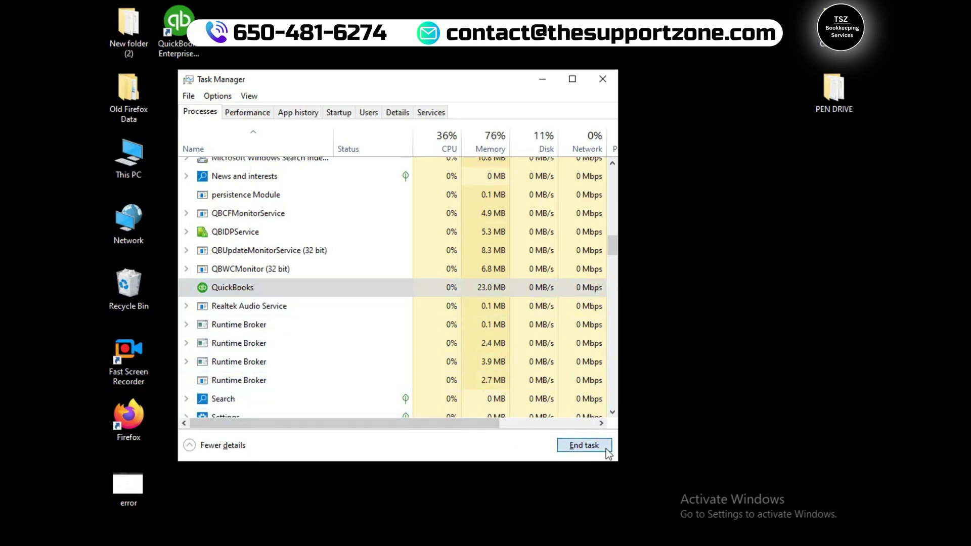
- End QBUpdateMonitorService, QBIDPService, QBCFMonitorService and QBWCMonitor, then close Task Manager
{"action": "left_click", "coordinate": [261, 250]}
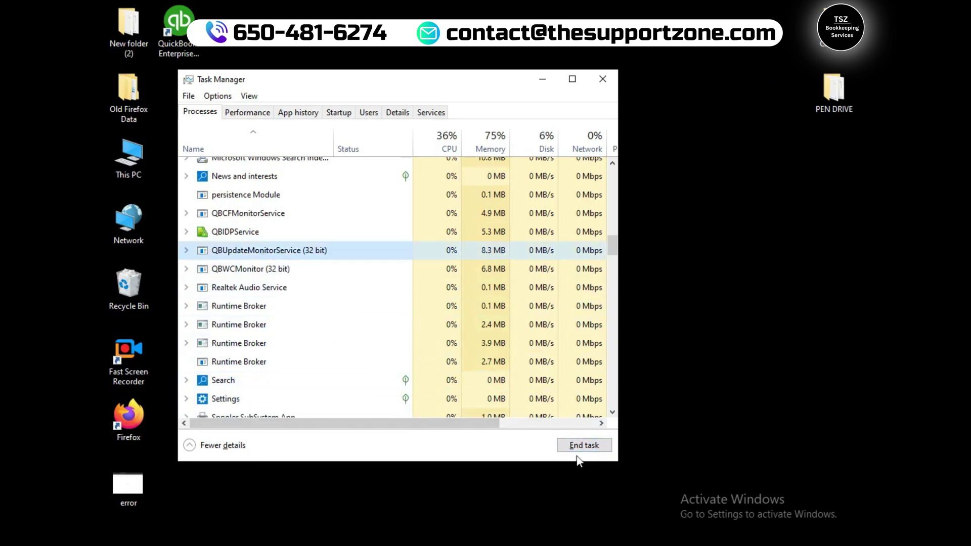
{"action": "left_click", "coordinate": [579, 447]}
{"action": "left_click", "coordinate": [240, 234]}
{"action": "left_click", "coordinate": [583, 447]}
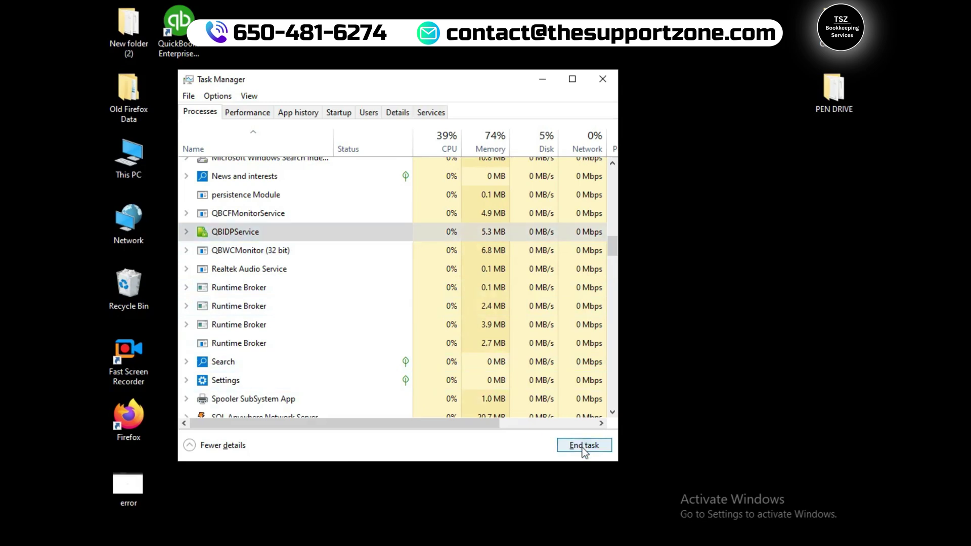
{"action": "left_click", "coordinate": [222, 218]}
{"action": "left_click", "coordinate": [584, 446]}
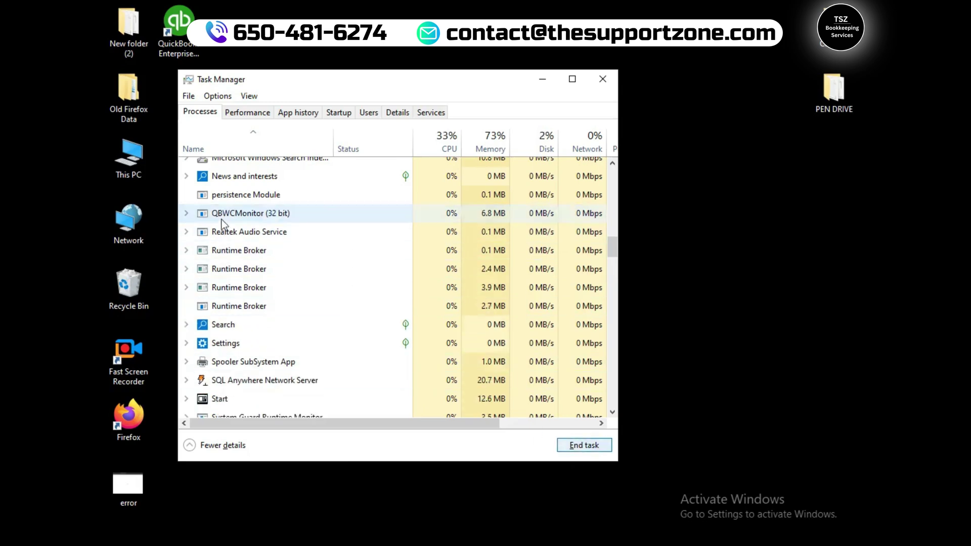
{"action": "left_click", "coordinate": [230, 216]}
{"action": "left_click", "coordinate": [584, 446]}
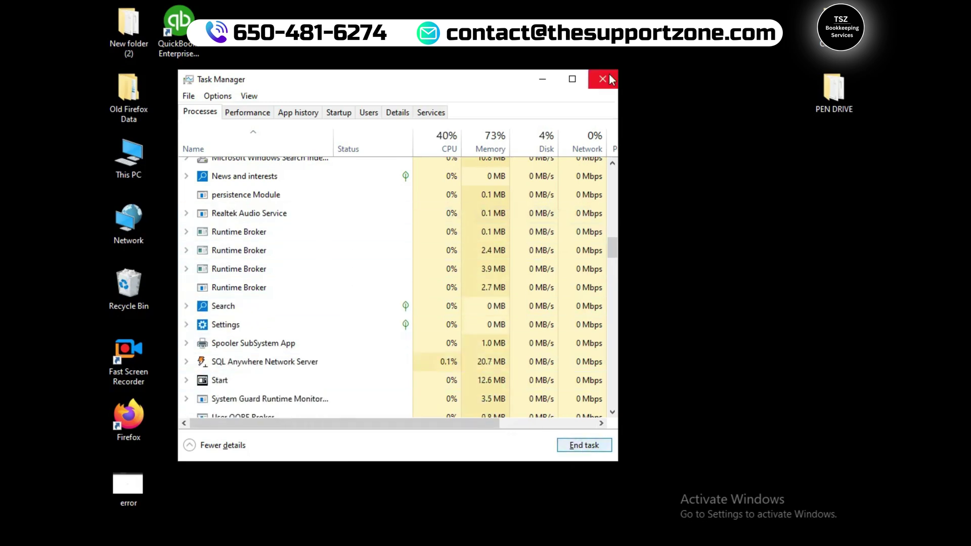
{"action": "left_click", "coordinate": [603, 79]}
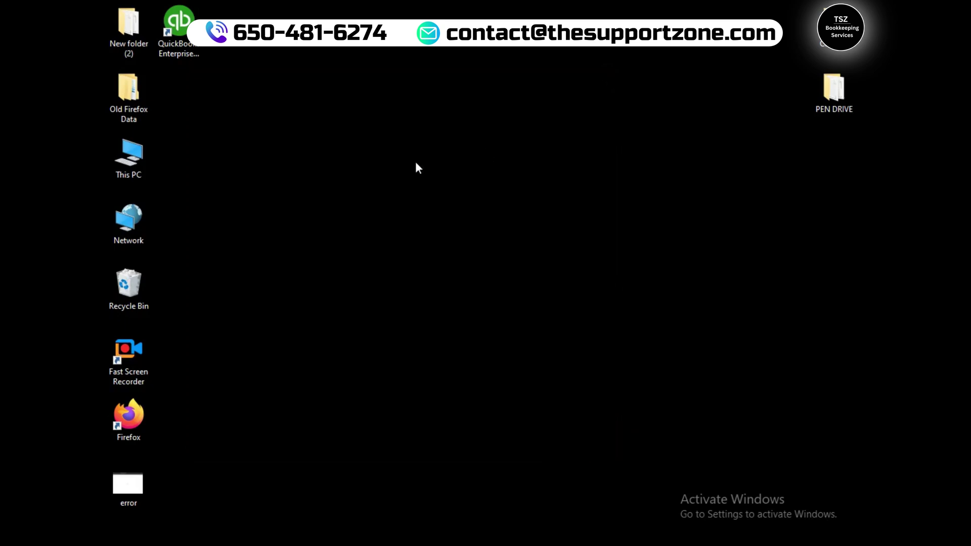
- Refresh the desktop, relaunch QuickBooks Enterprise from its shortcut, and scroll the trial welcome page
{"action": "right_click", "coordinate": [310, 172]}
{"action": "left_click", "coordinate": [335, 210]}
{"action": "left_click", "coordinate": [181, 26]}
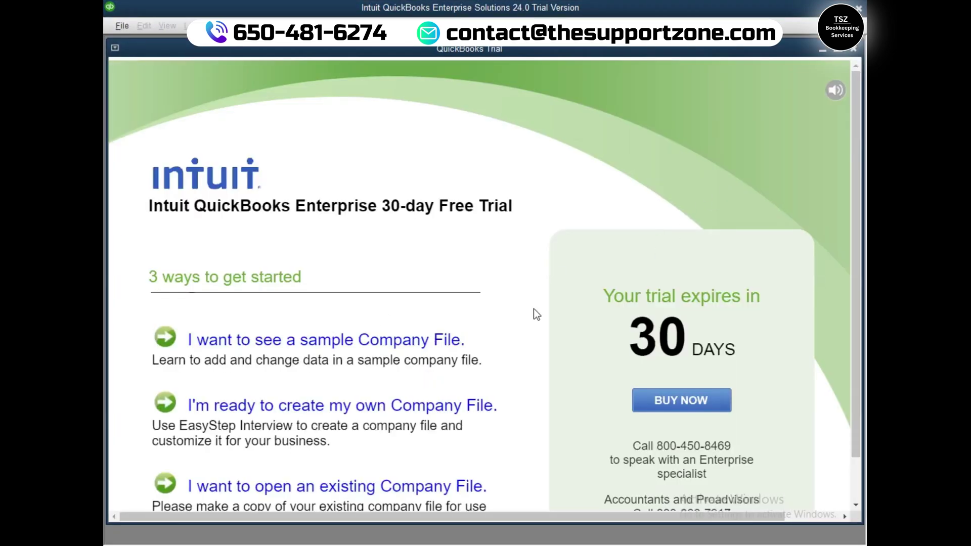
{"action": "left_click_drag", "start_coordinate": [855, 231], "coordinate": [855, 309]}
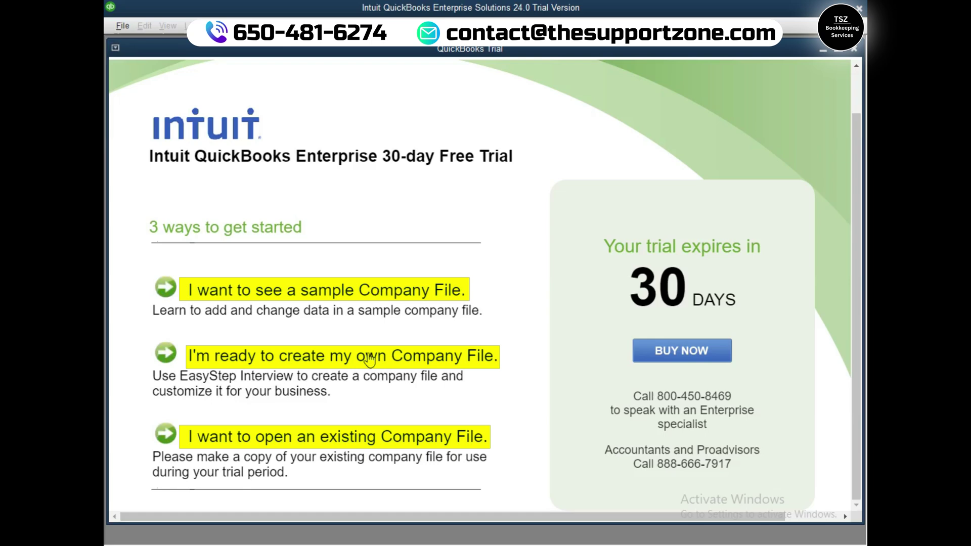
- Choose to create your own company file with yourself as admin, then start the setup
{"action": "left_click", "coordinate": [369, 360]}
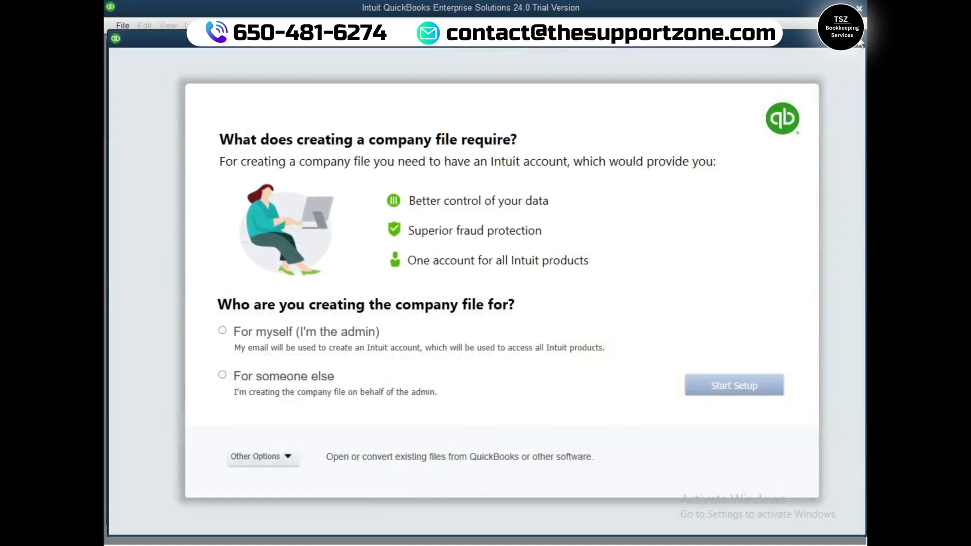
{"action": "left_click", "coordinate": [222, 330]}
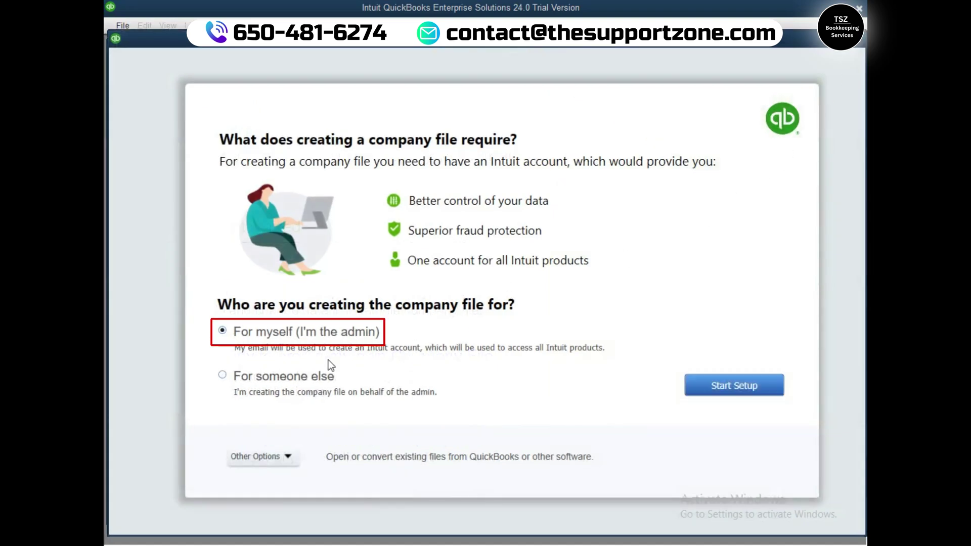
{"action": "left_click", "coordinate": [286, 458]}
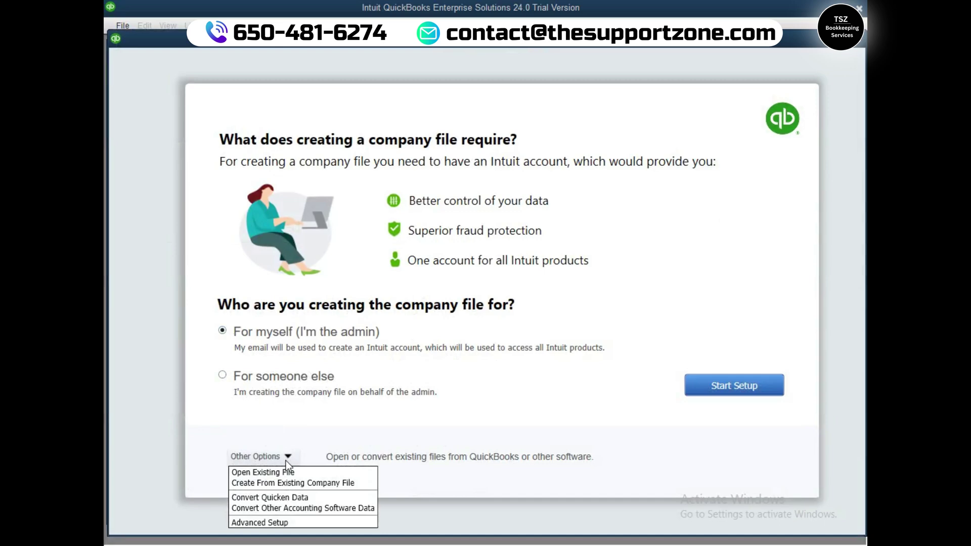
{"action": "left_click", "coordinate": [287, 459]}
{"action": "left_click", "coordinate": [722, 387]}
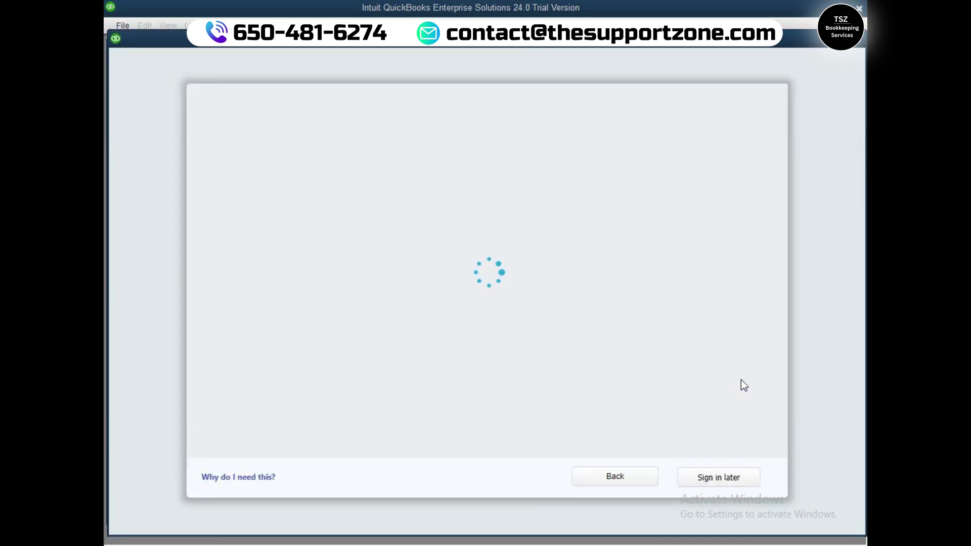
- Skip sign-in, name the business TEST LLC, and set the industry to Accounting or Bookkeeping
{"action": "left_click", "coordinate": [708, 478]}
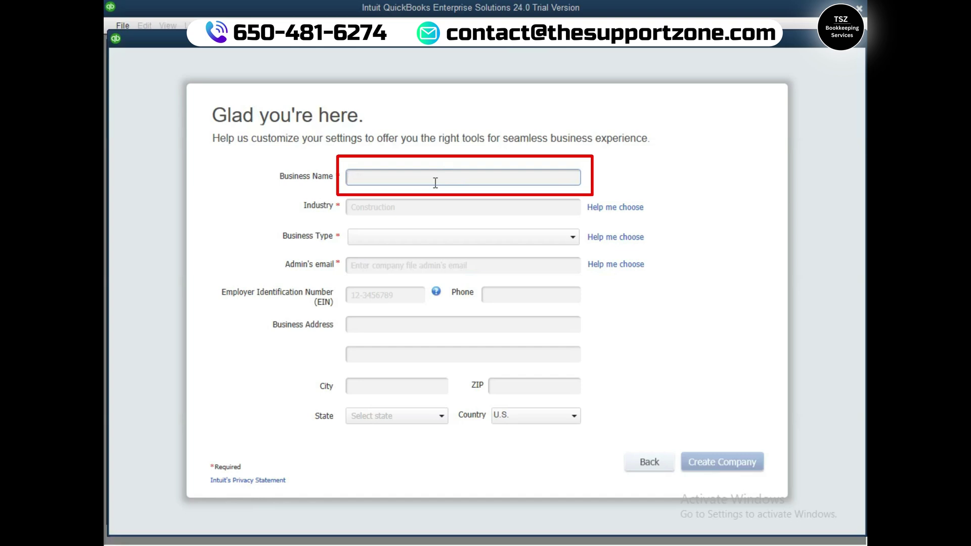
{"action": "type", "text": "TEST LLC"}
{"action": "left_click", "coordinate": [379, 211]}
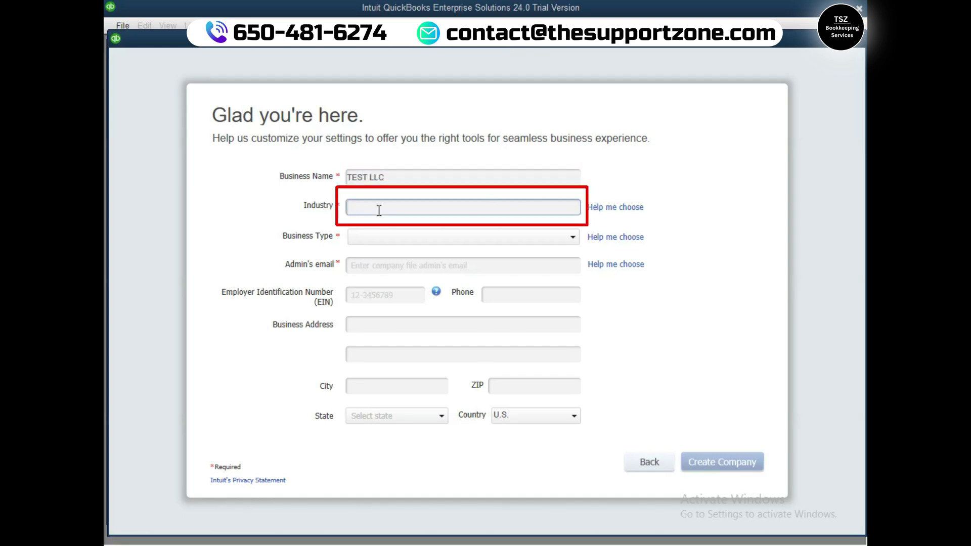
{"action": "type", "text": "AC"}
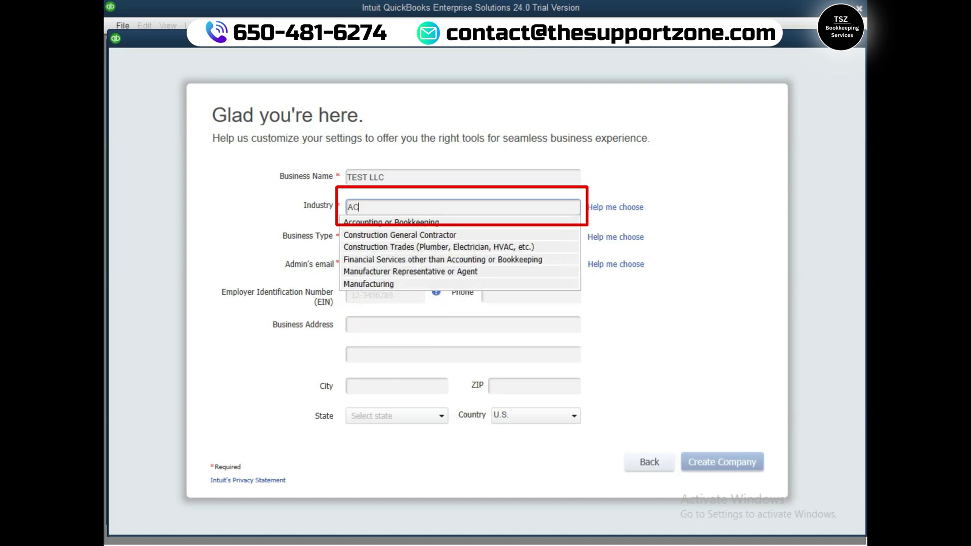
{"action": "left_click", "coordinate": [389, 223]}
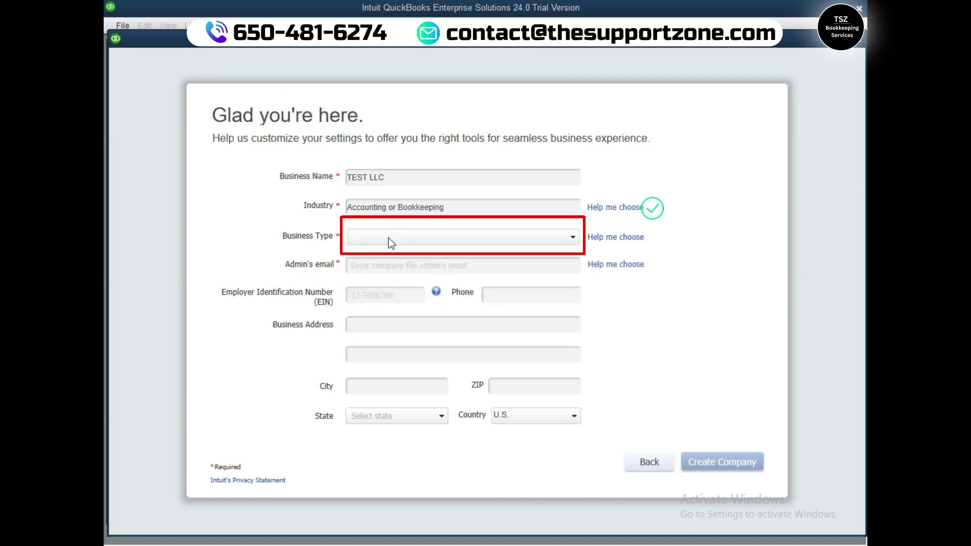
- Set the business type to Single-Member LLC (Form-1040) and enter the admin's e-mail address
{"action": "left_click", "coordinate": [388, 238]}
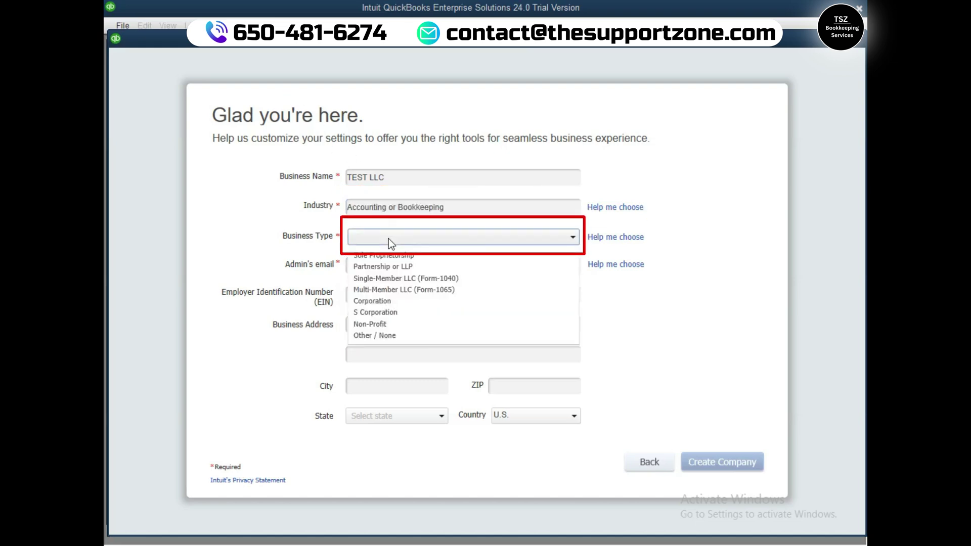
{"action": "left_click", "coordinate": [390, 280]}
{"action": "left_click", "coordinate": [395, 269]}
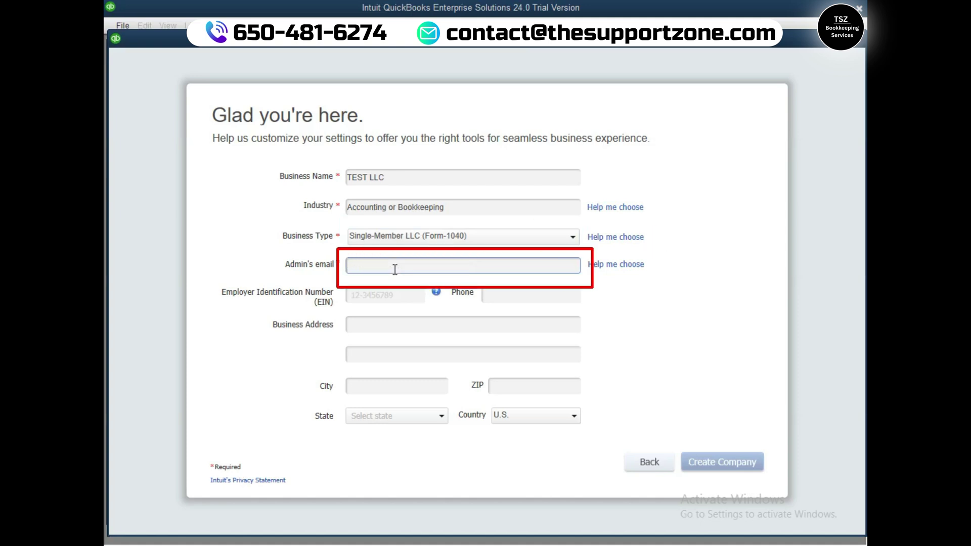
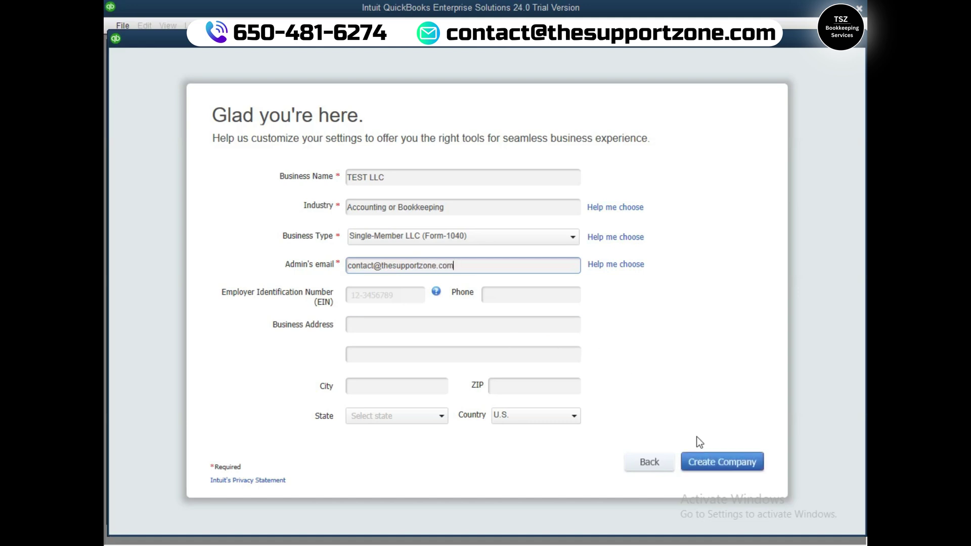
- Create the TEST LLC company file and wait for its Home page to load
{"action": "left_click", "coordinate": [722, 460]}
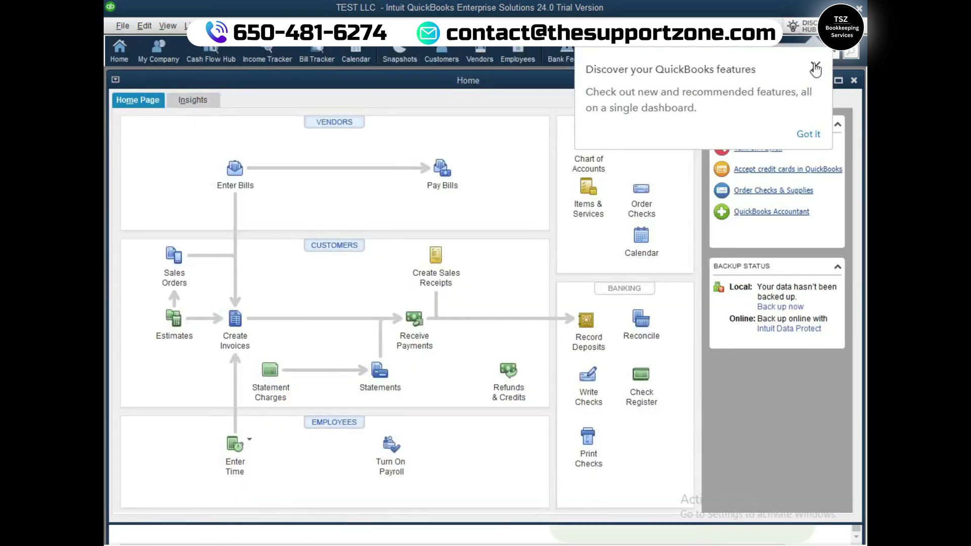
- Dismiss the features popup and start a new Bank account from Company > Chart of Accounts
{"action": "left_click", "coordinate": [815, 69]}
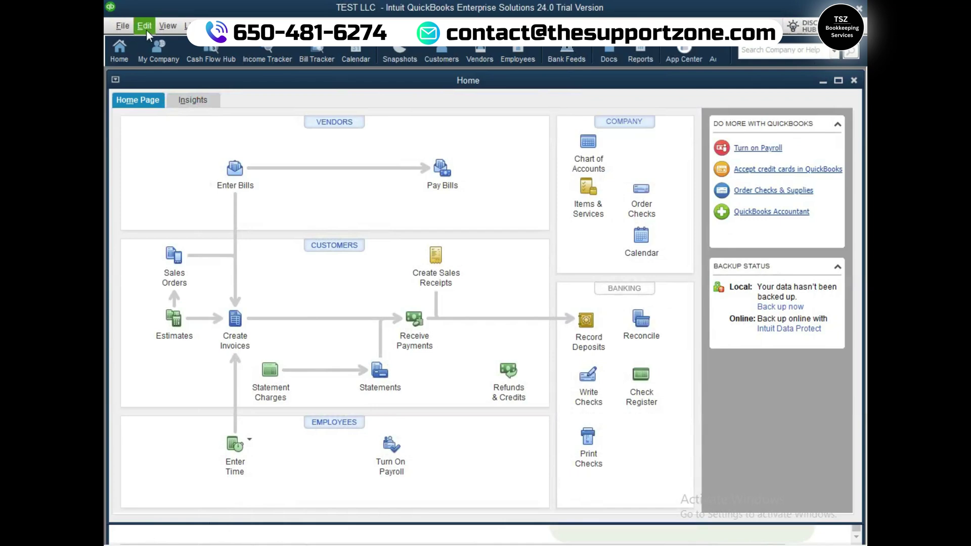
{"action": "left_click", "coordinate": [268, 25]}
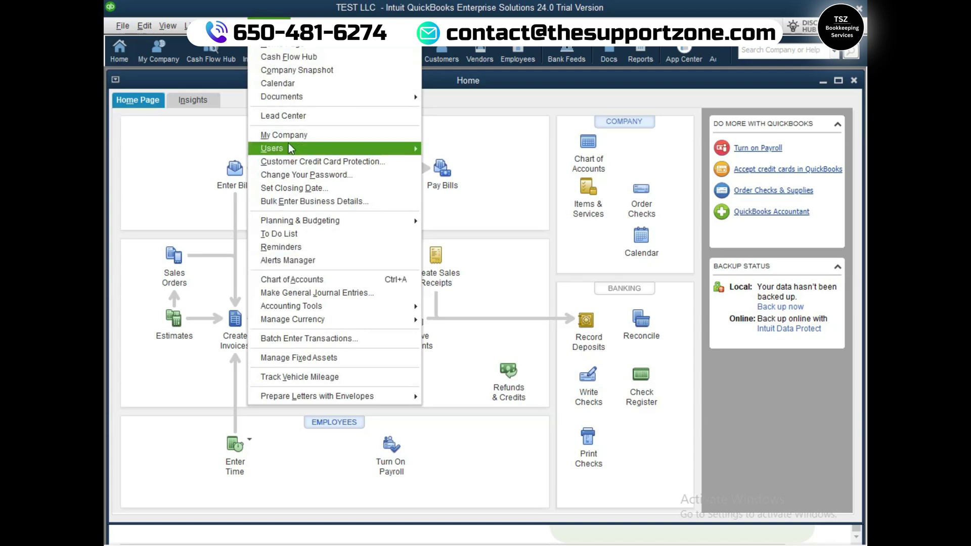
{"action": "left_click", "coordinate": [293, 280]}
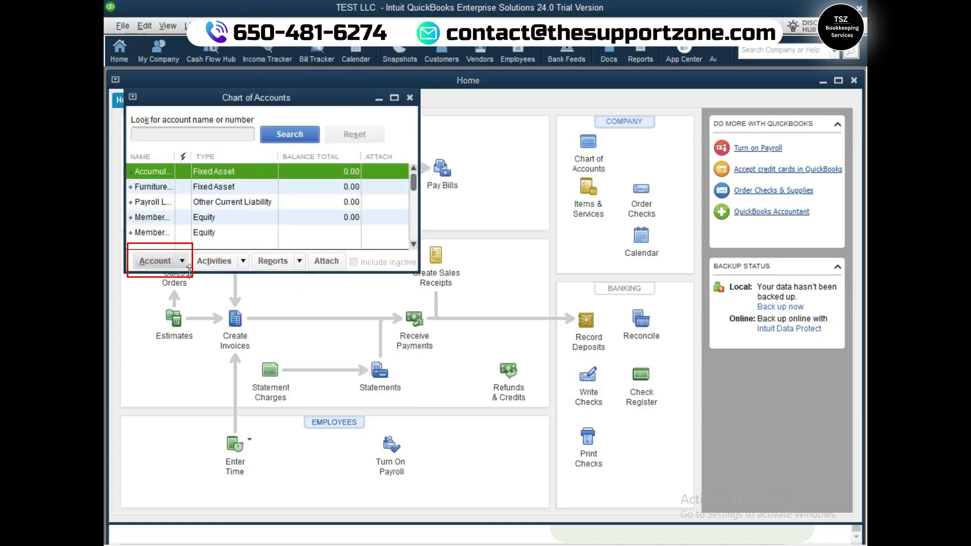
{"action": "left_click", "coordinate": [180, 261]}
{"action": "left_click", "coordinate": [180, 279]}
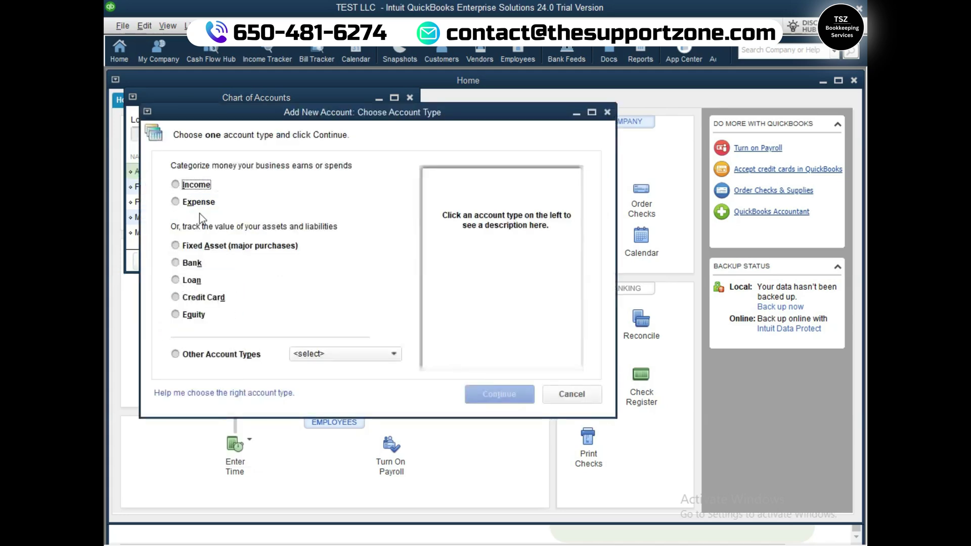
{"action": "left_click", "coordinate": [176, 262]}
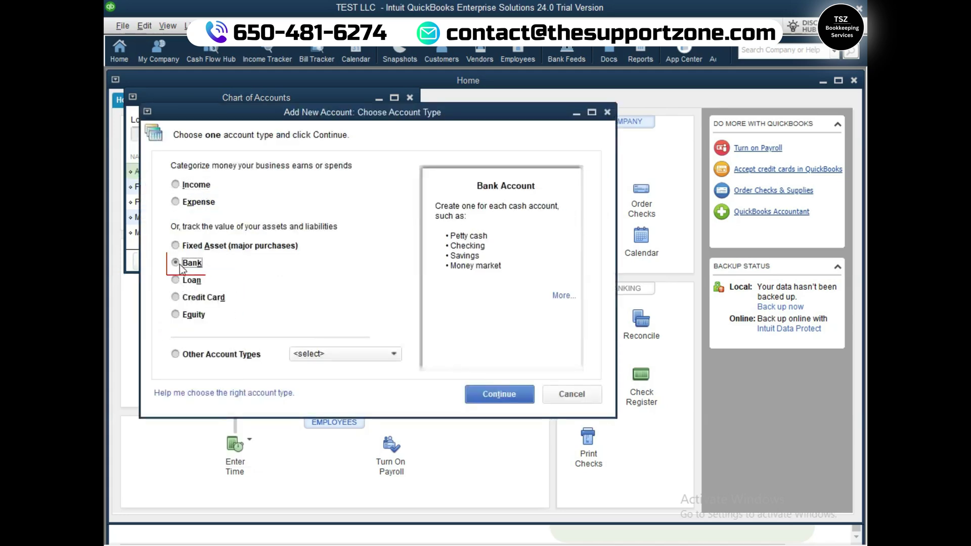
{"action": "left_click", "coordinate": [511, 399]}
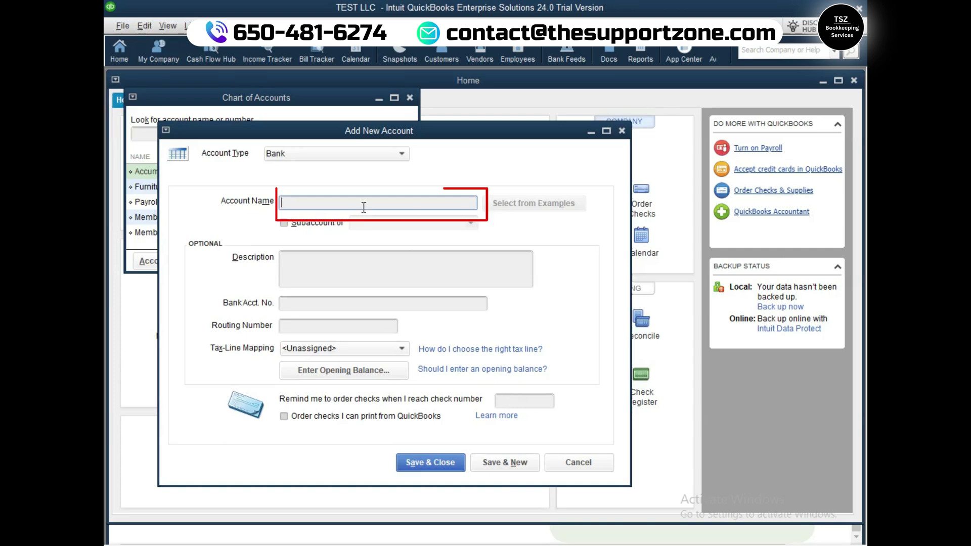
- Name the new bank account 'Wells Fargo', correcting the typo, and save and close it
{"action": "type", "text": "Wlls Fargo"}
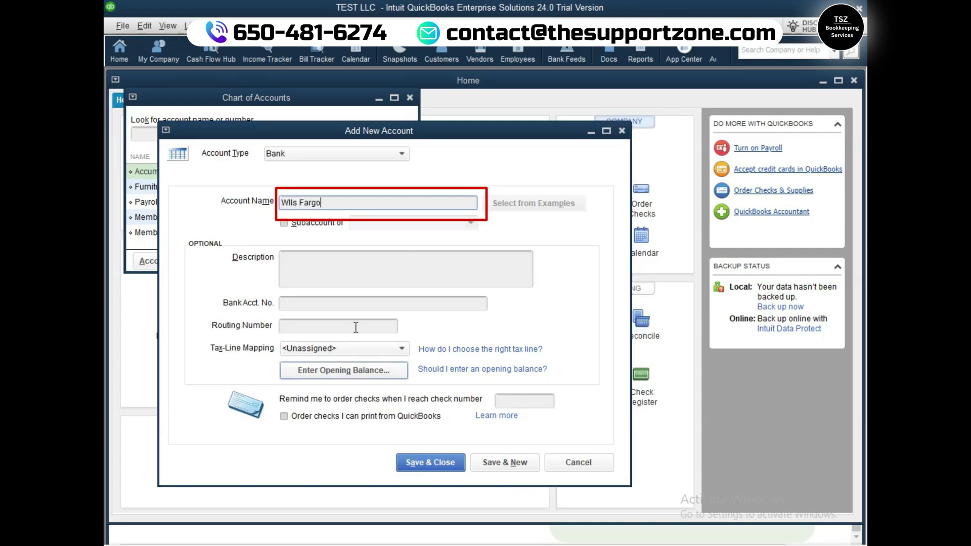
{"action": "key", "text": "Home"}
{"action": "key", "text": "Right"}
{"action": "type", "text": "e"}
{"action": "left_click", "coordinate": [411, 461]}
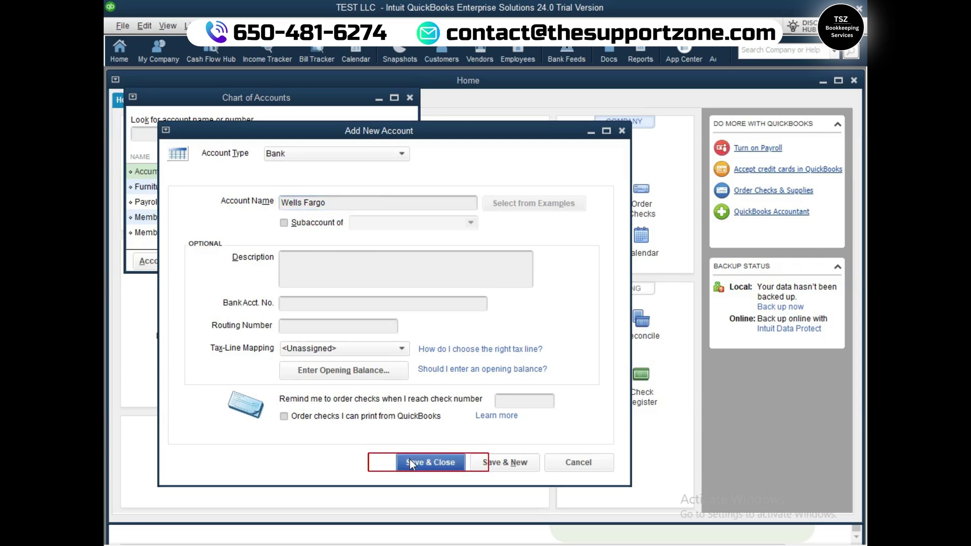